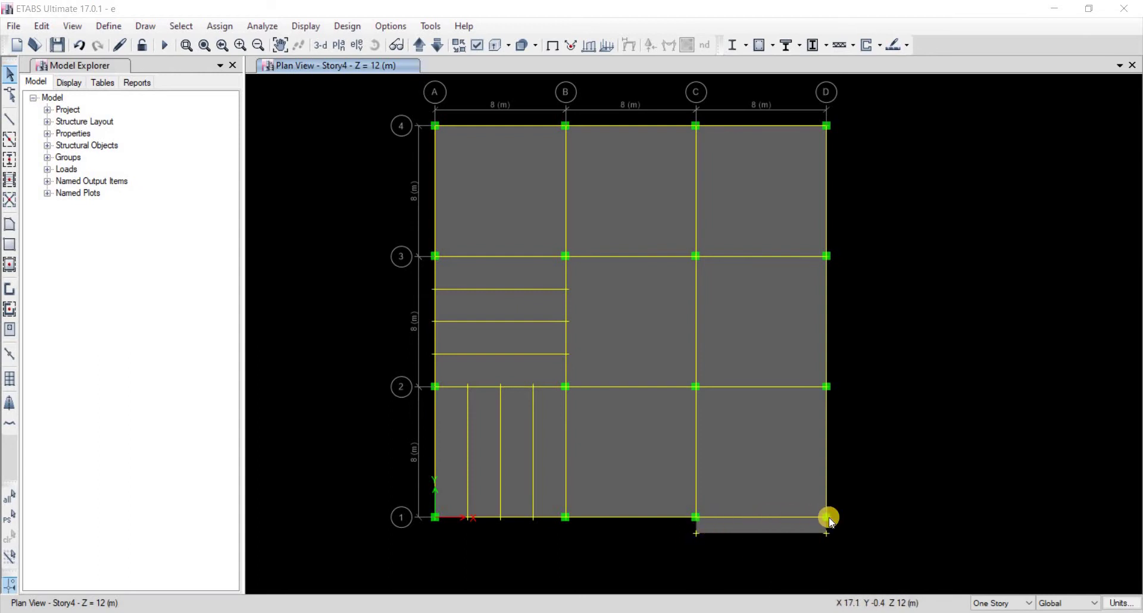
# Select and delete the shell strip under grid line 1 spanning grids C to D.
pyautogui.click(749, 530)
pyautogui.press('Delete')
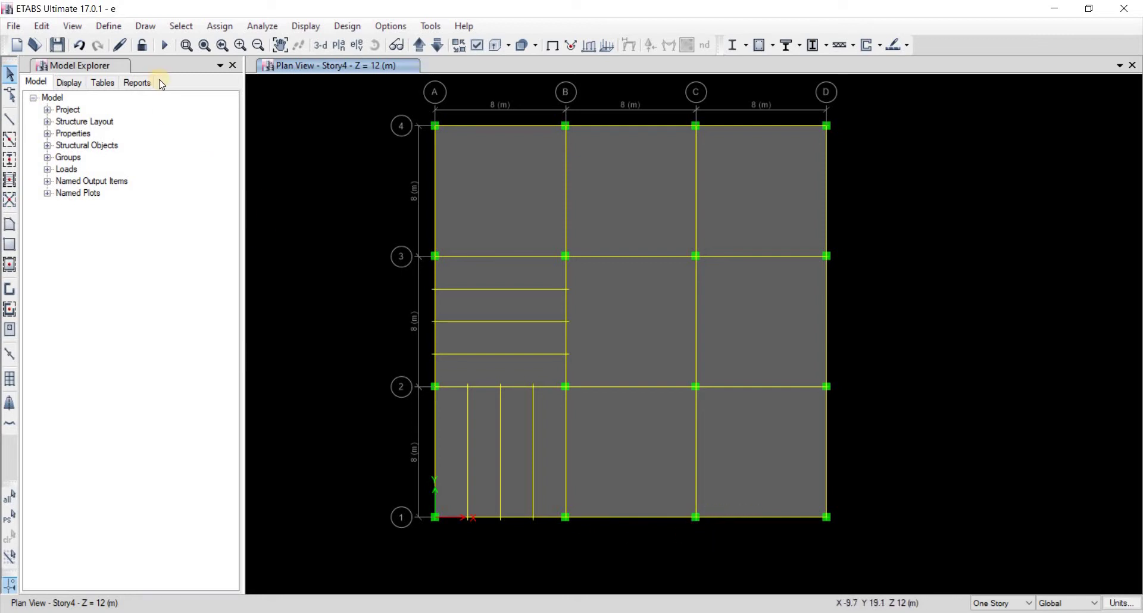
# Place a new joint at grid point C-1 with a -1000 mm Y plan offset.
pyautogui.click(142, 26)
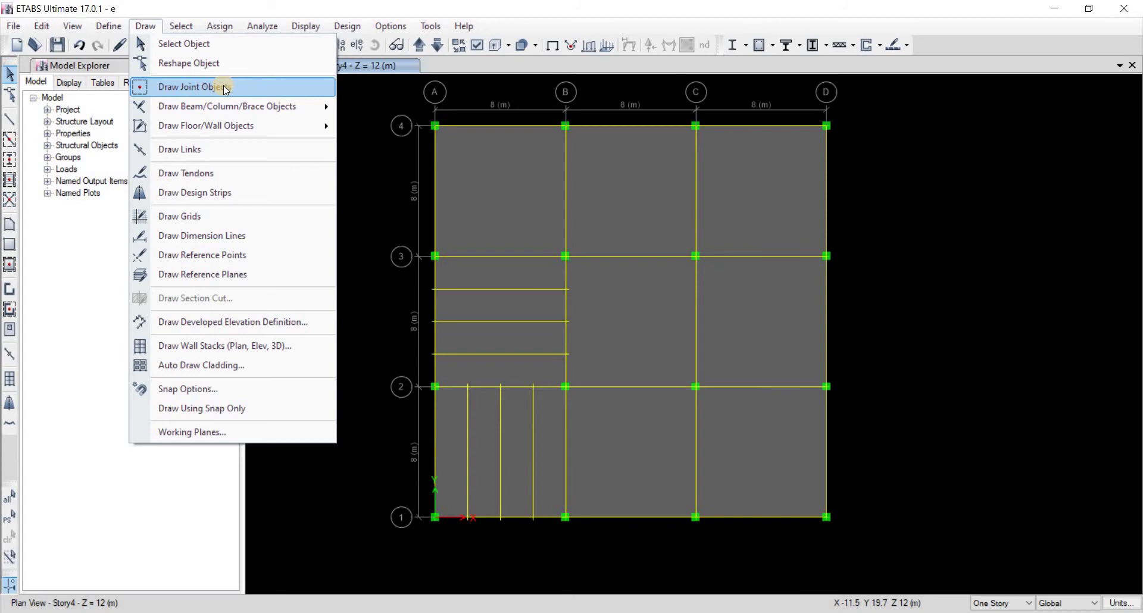
pyautogui.click(195, 87)
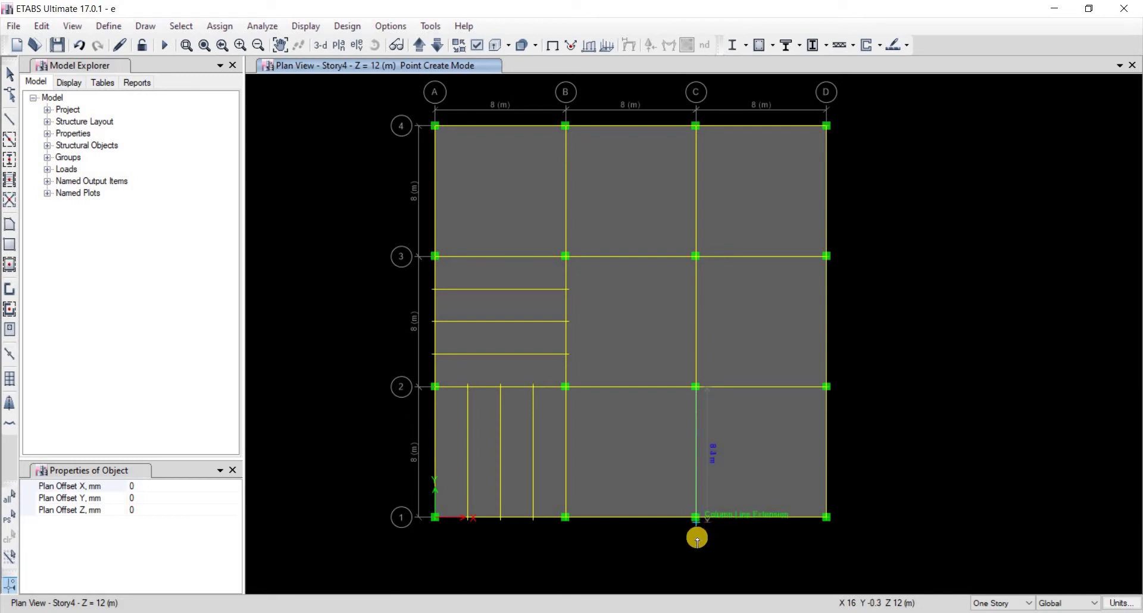
pyautogui.click(135, 499)
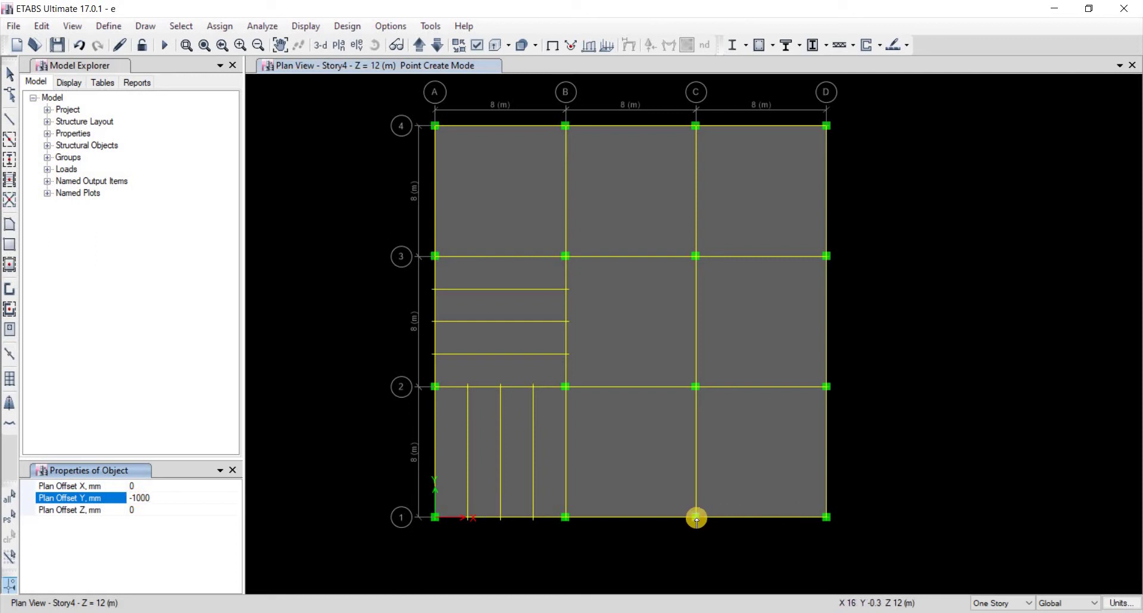
pyautogui.click(696, 517)
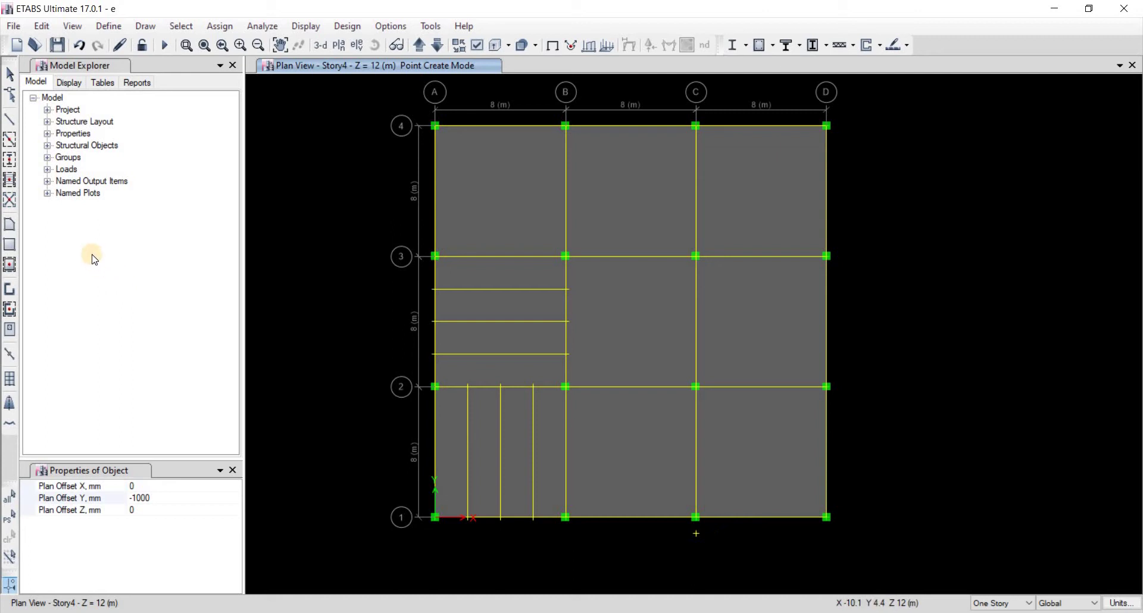
# Draw a rectangular S-125 slab from grid point D-1 to the offset joint below C-1.
pyautogui.click(9, 248)
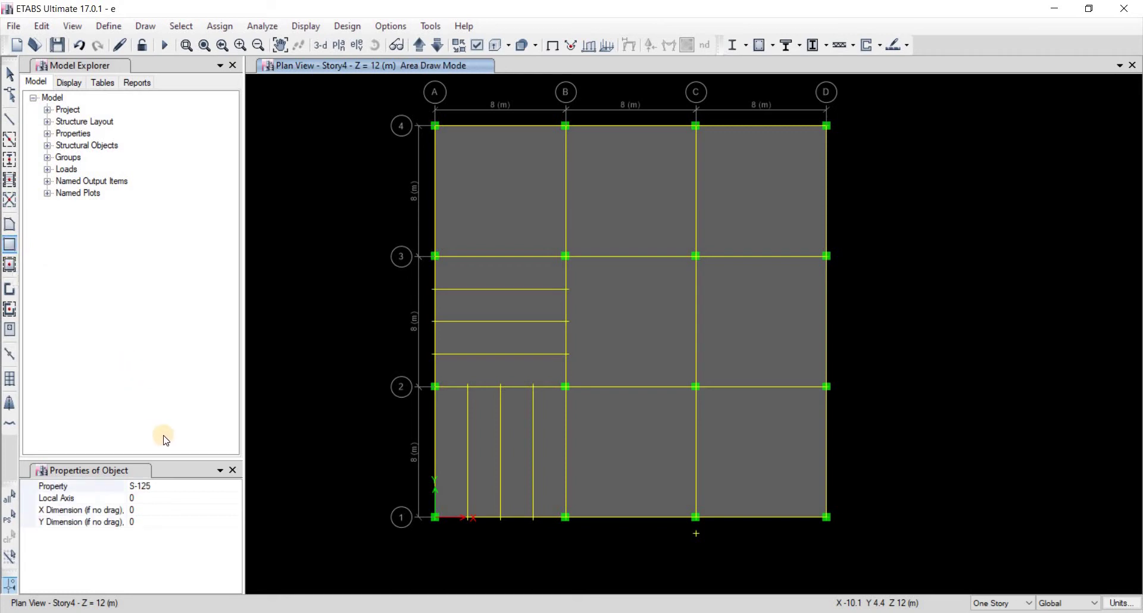
pyautogui.click(158, 486)
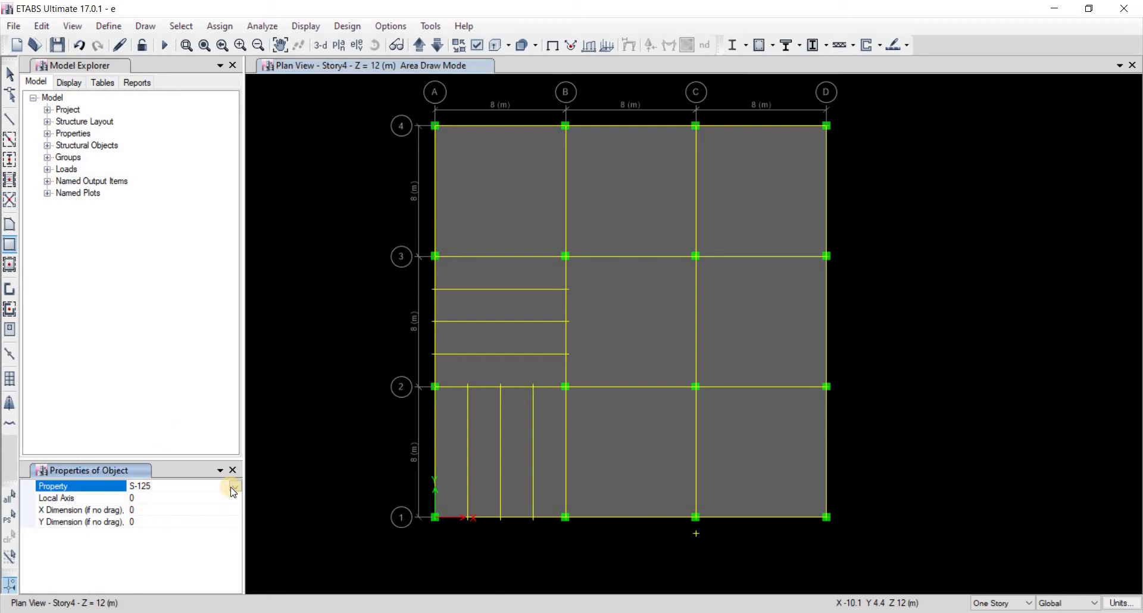
pyautogui.click(174, 501)
pyautogui.click(232, 527)
pyautogui.click(826, 518)
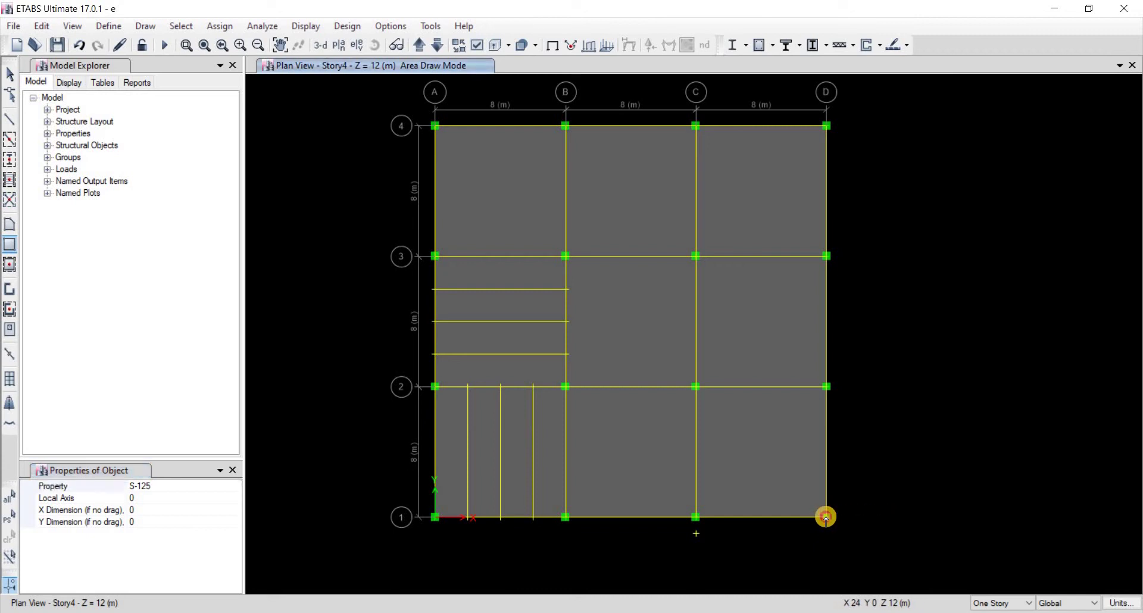
pyautogui.moveTo(821, 519); pyautogui.dragTo(696, 532)
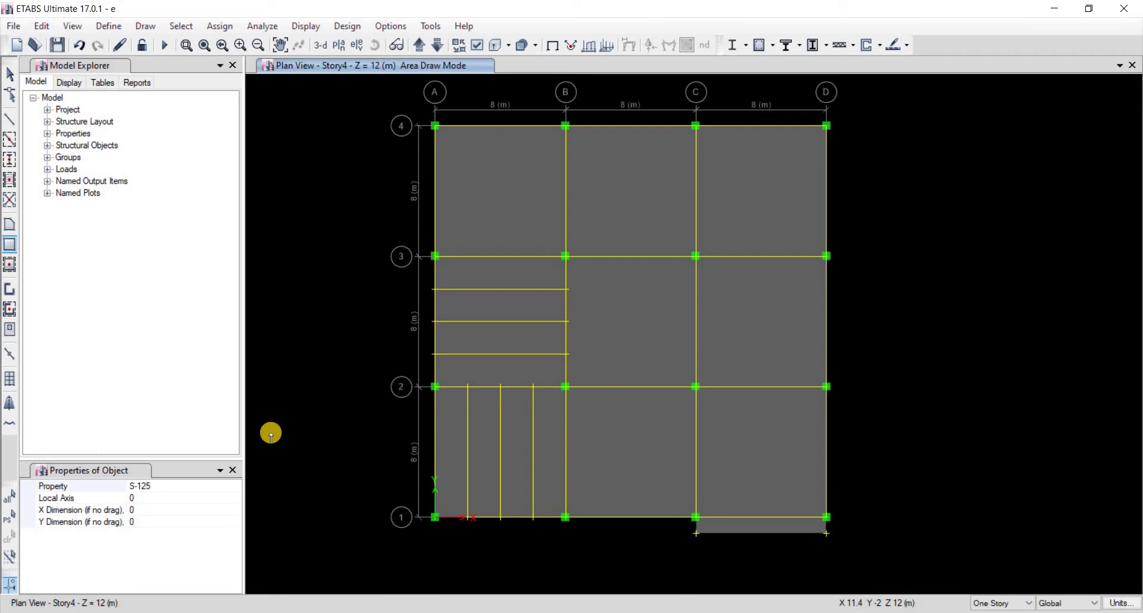
# Delete the newly drawn slab strip and the leftover joint below grid point C-1.
pyautogui.click(10, 73)
pyautogui.click(749, 531)
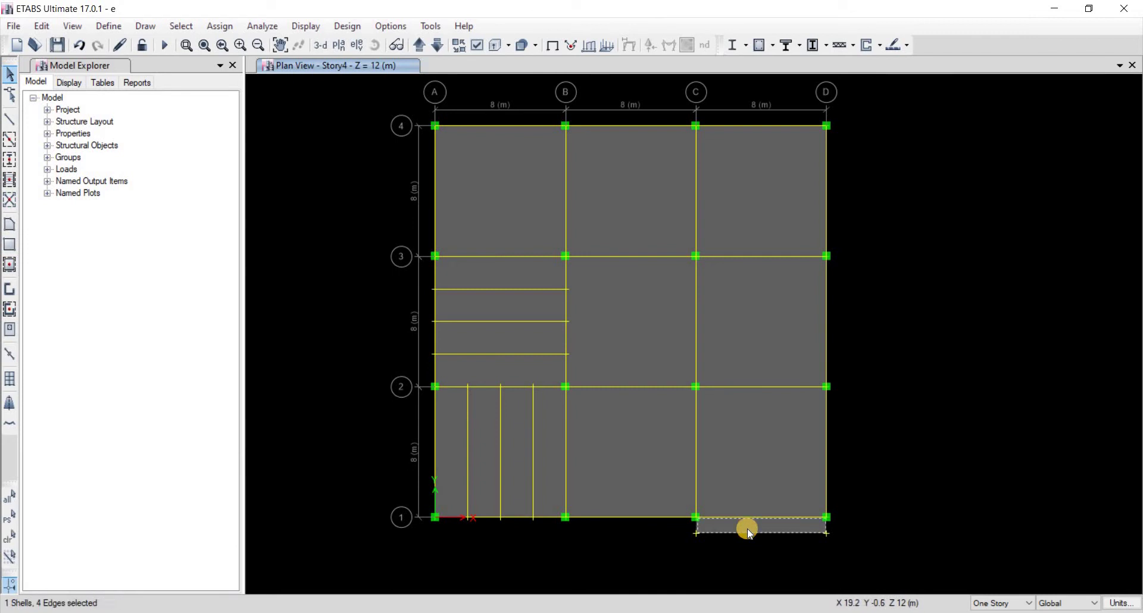
pyautogui.press('Delete')
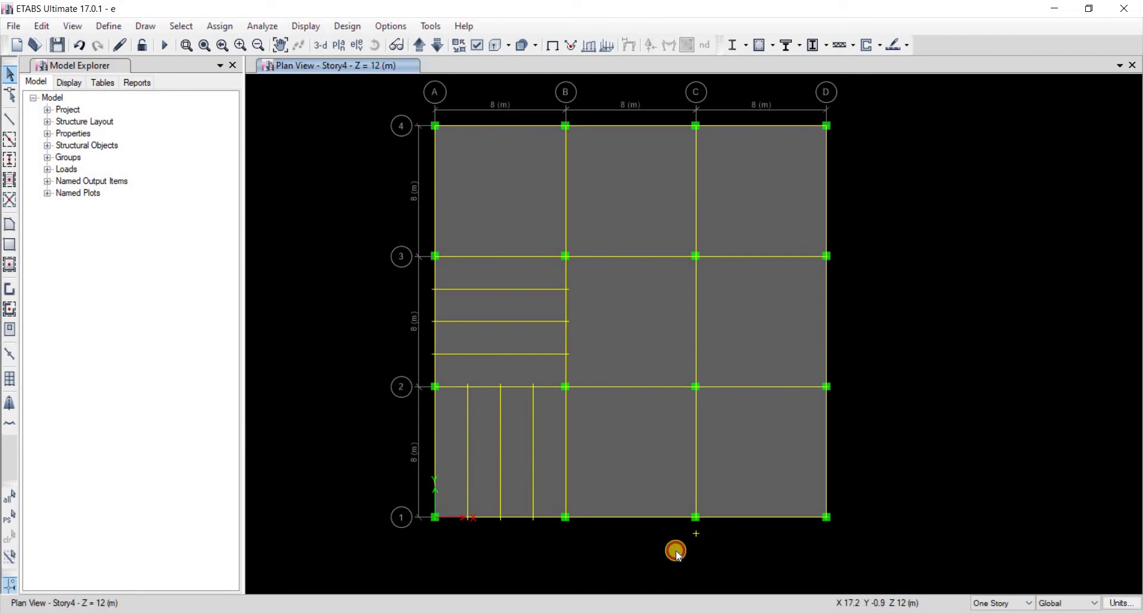
pyautogui.moveTo(718, 529); pyautogui.dragTo(675, 550)
pyautogui.press('Delete')
# Draw a frame line with section None from C-1 to D-1 at -1000 mm normal plan offset.
pyautogui.click(11, 121)
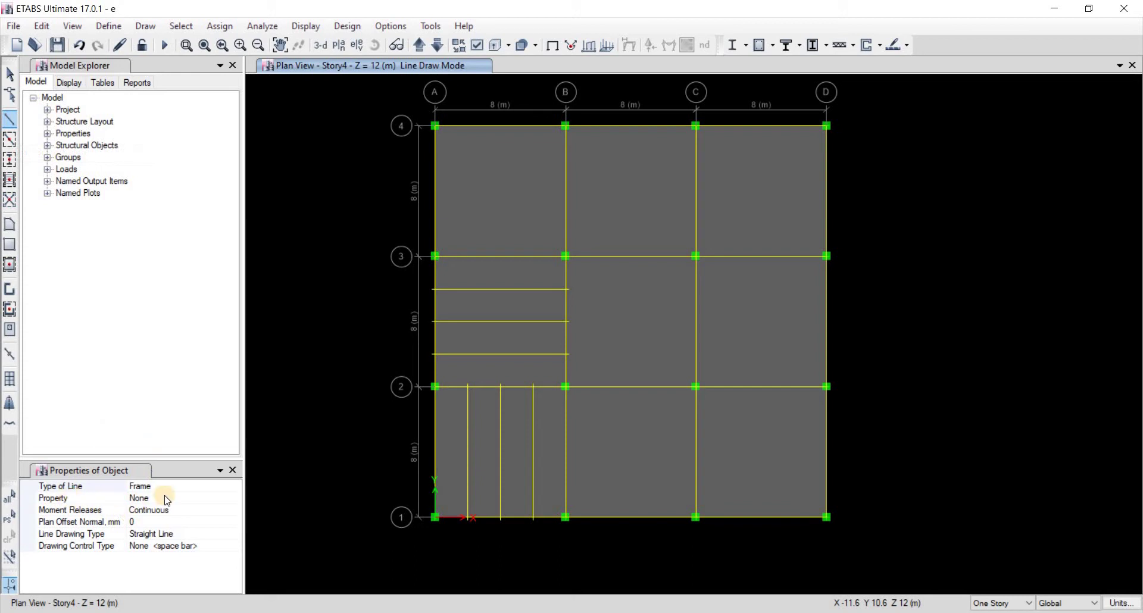
pyautogui.click(234, 500)
pyautogui.click(234, 500)
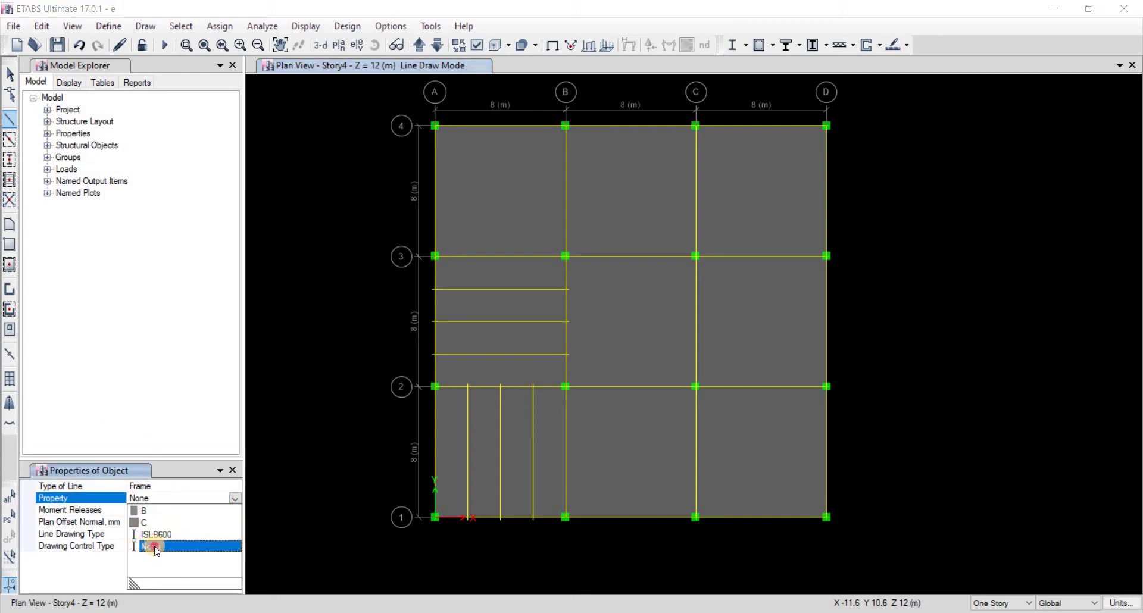
pyautogui.click(162, 546)
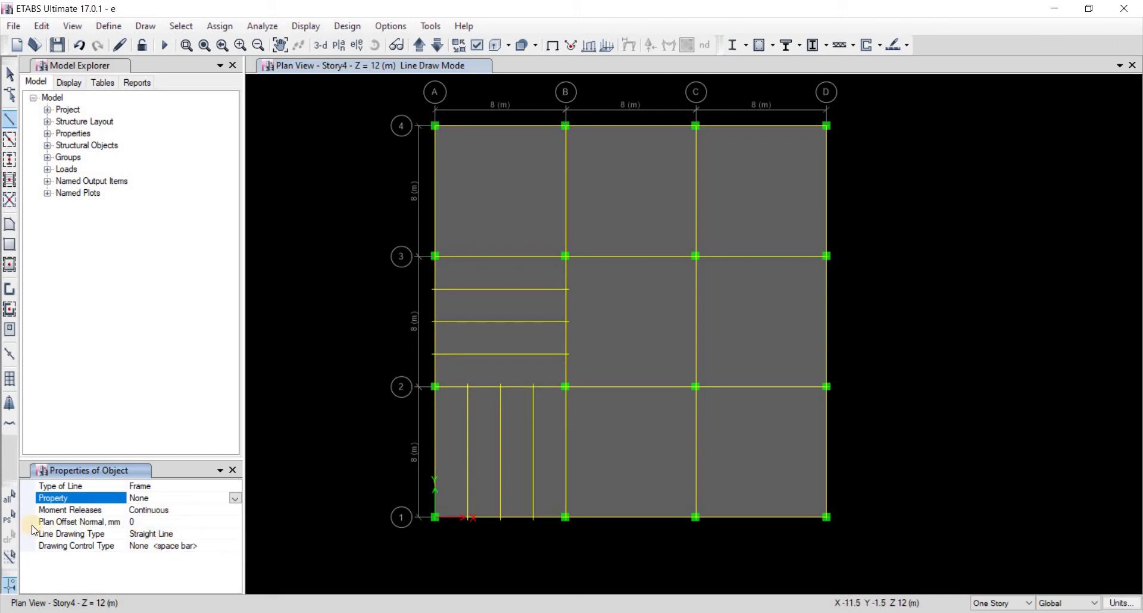
pyautogui.click(137, 521)
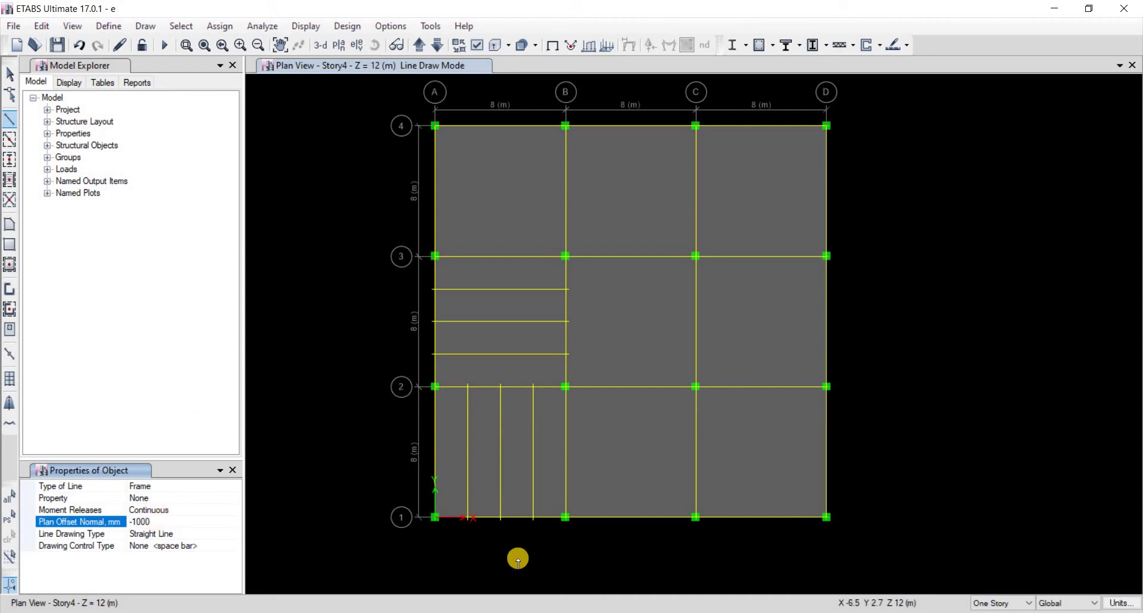
pyautogui.click(696, 517)
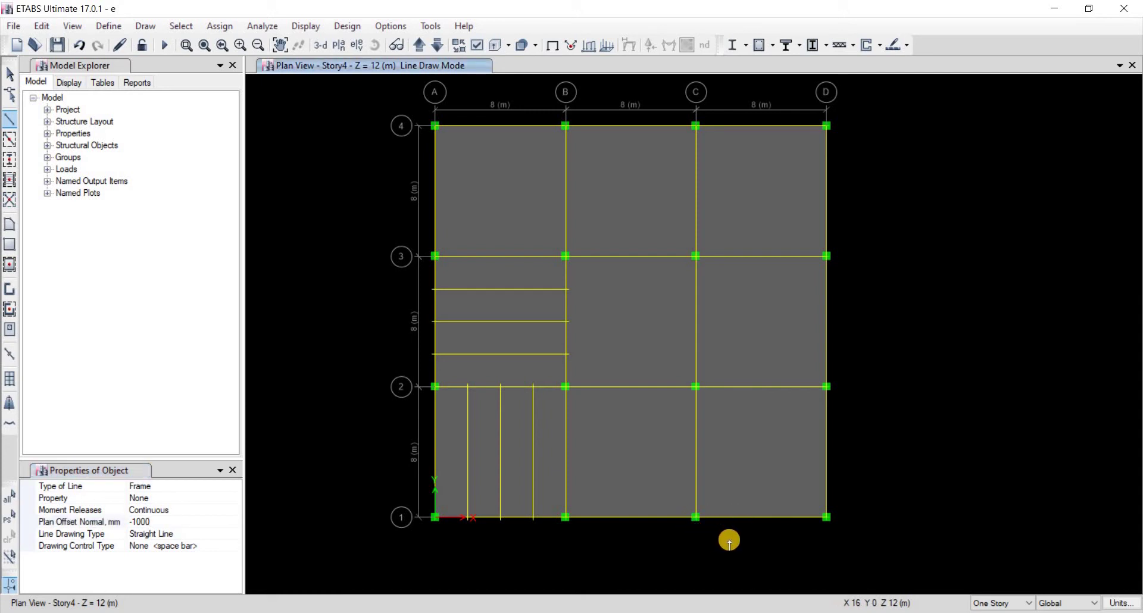
pyautogui.click(827, 518)
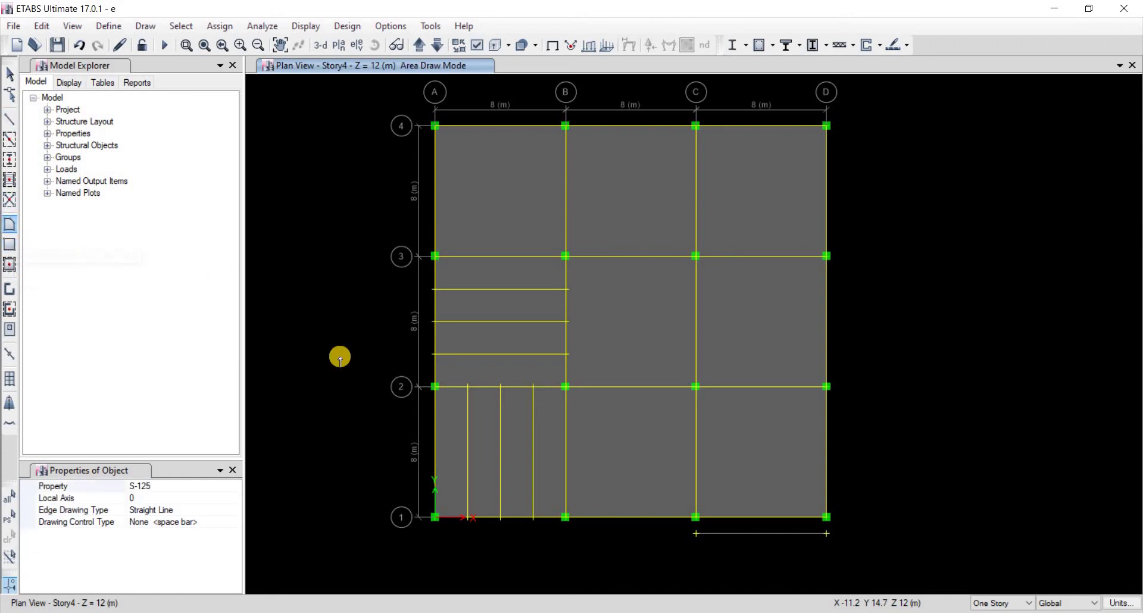
# Draw a slab panel outline from grid point C-1 to D-1 against the offset line.
pyautogui.click(700, 529)
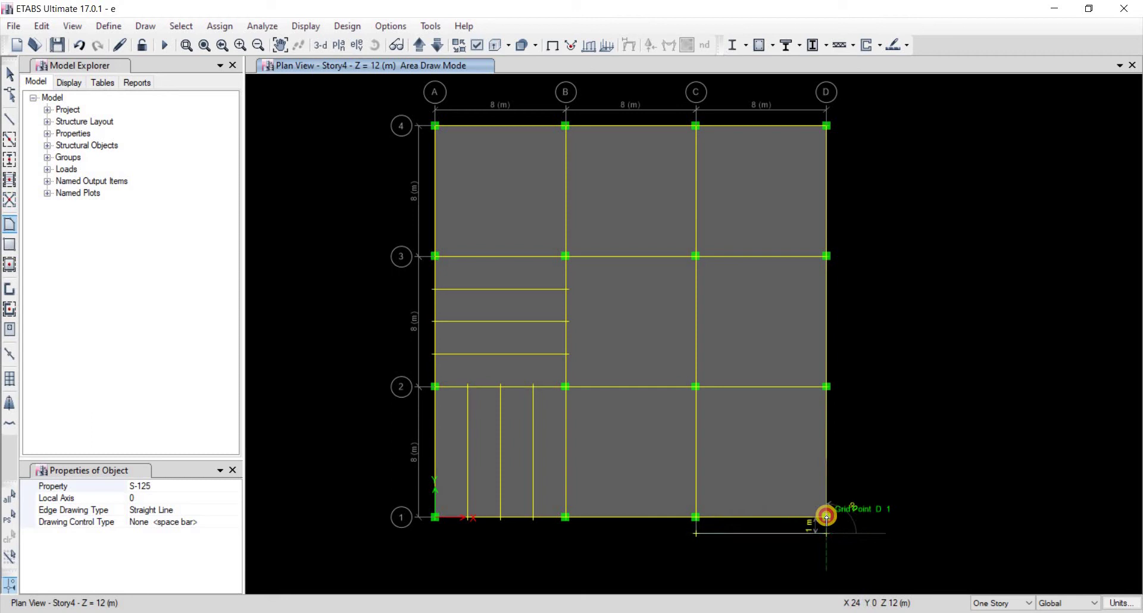
pyautogui.click(826, 517)
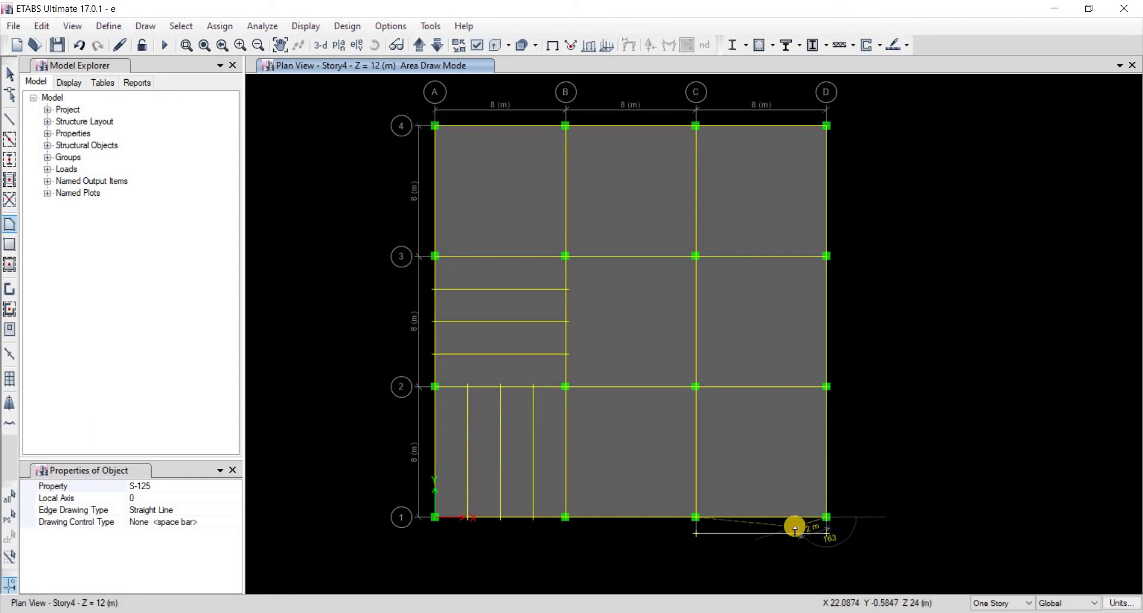
pyautogui.press('Return')
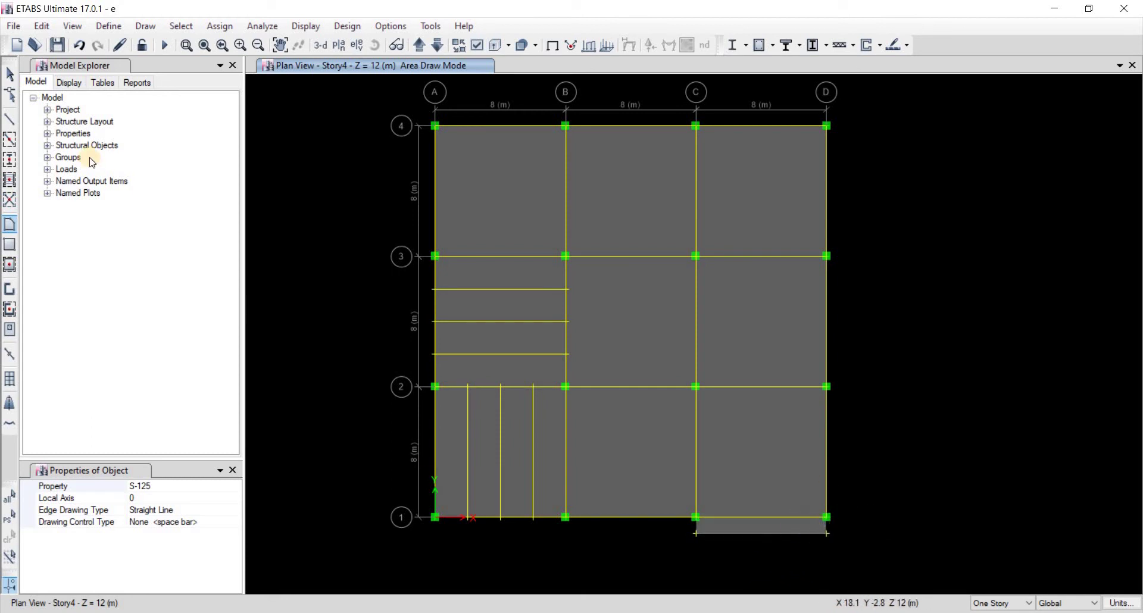
pyautogui.press('Escape')
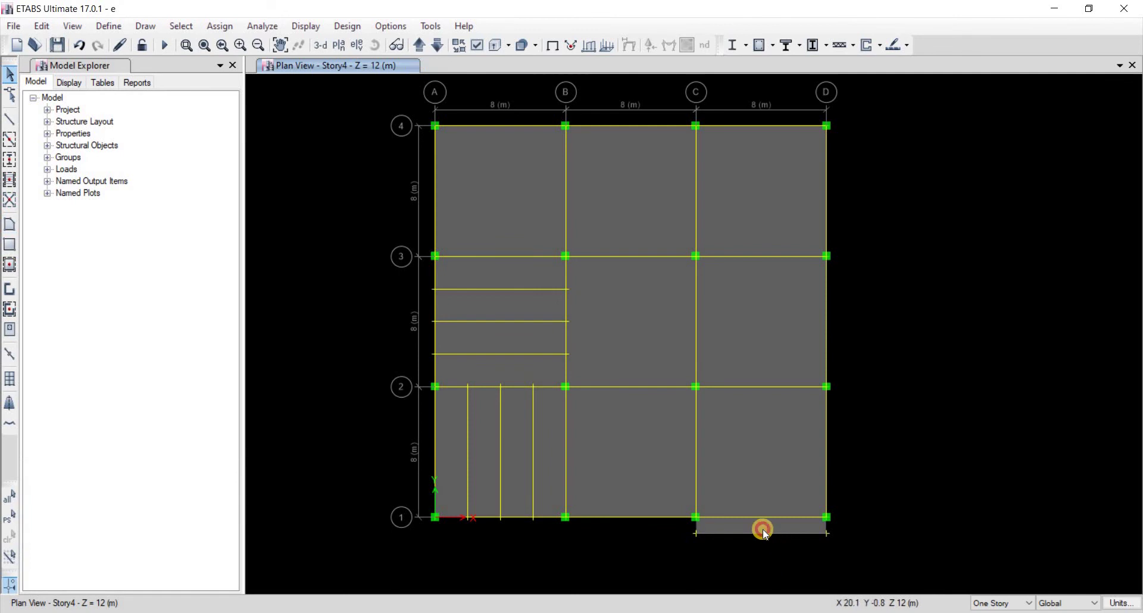
# Delete the unwanted slab panel.
pyautogui.click(764, 532)
pyautogui.press('Delete')
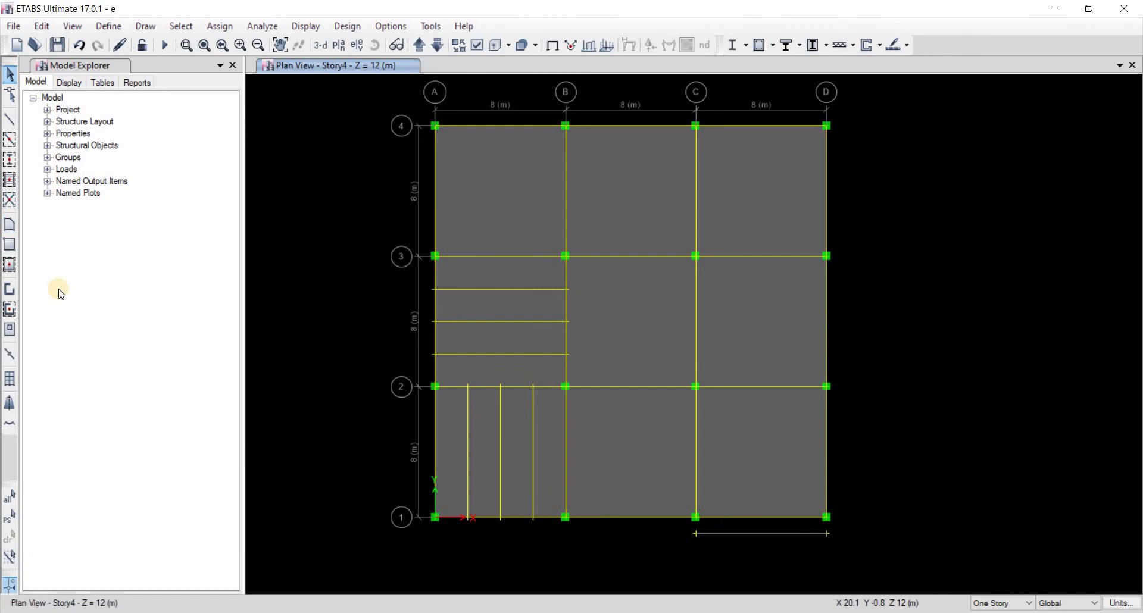
pyautogui.click(11, 246)
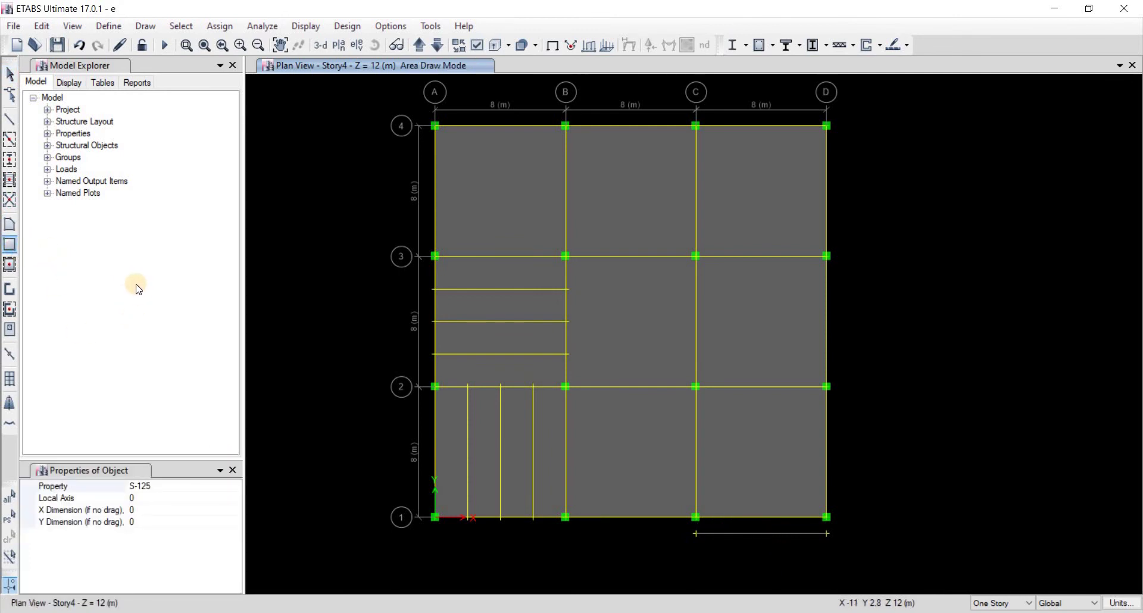
# Draw the rectangular S-125 slab from D-1 to the offset point below C-1, then check its edge beam.
pyautogui.click(826, 517)
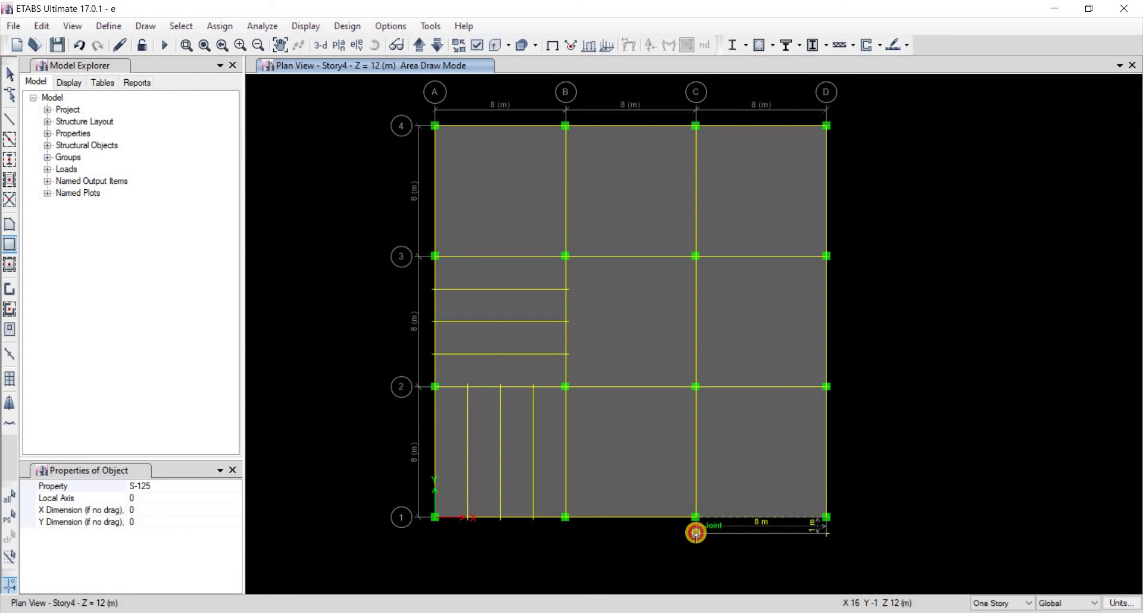
pyautogui.click(696, 533)
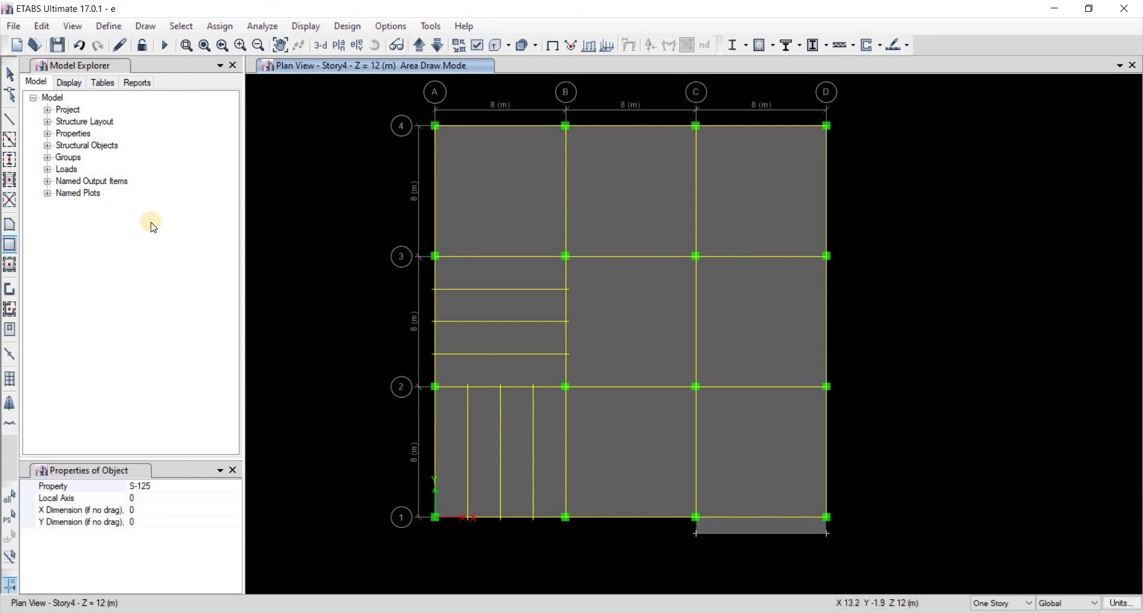
pyautogui.click(11, 75)
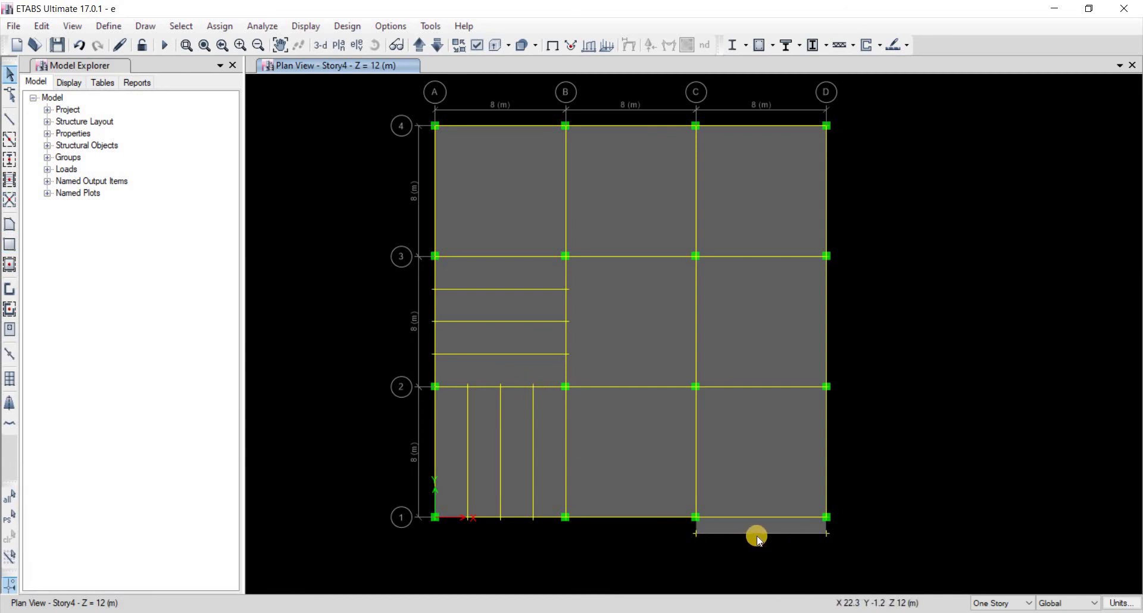
pyautogui.click(751, 541)
pyautogui.click(751, 550)
# Add an extruded 3-D view window and zoom to the balcony corner.
pyautogui.click(1120, 65)
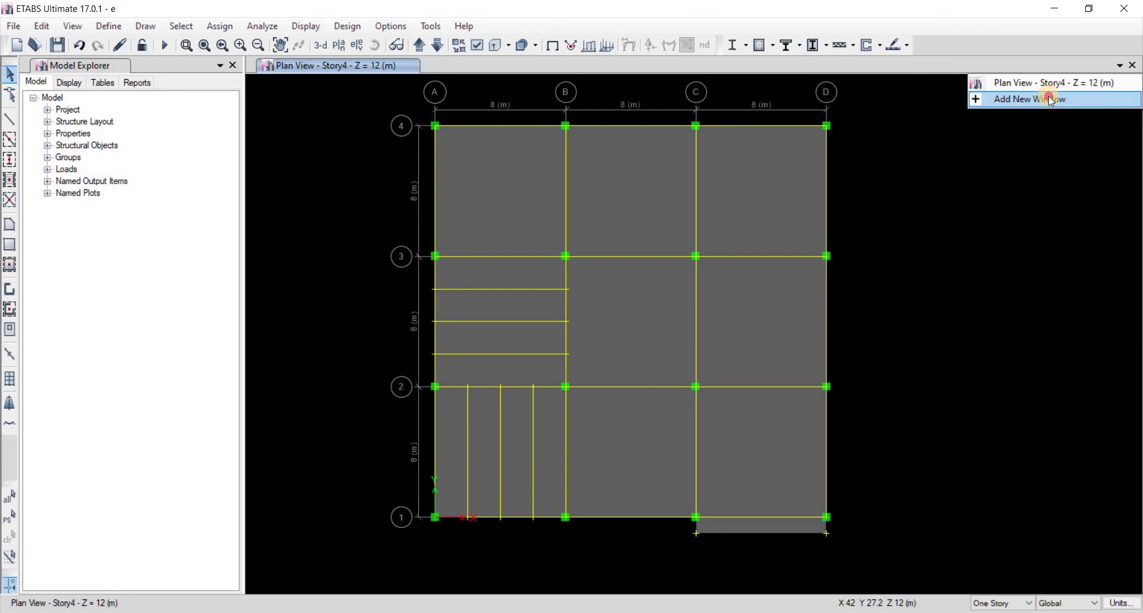
pyautogui.click(1048, 97)
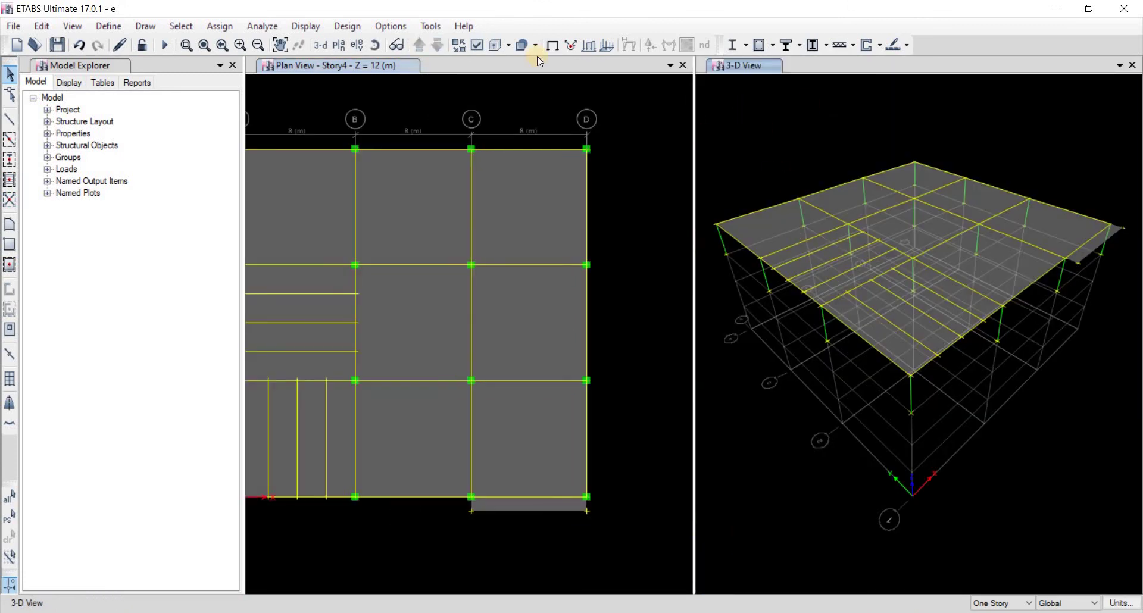
pyautogui.click(493, 46)
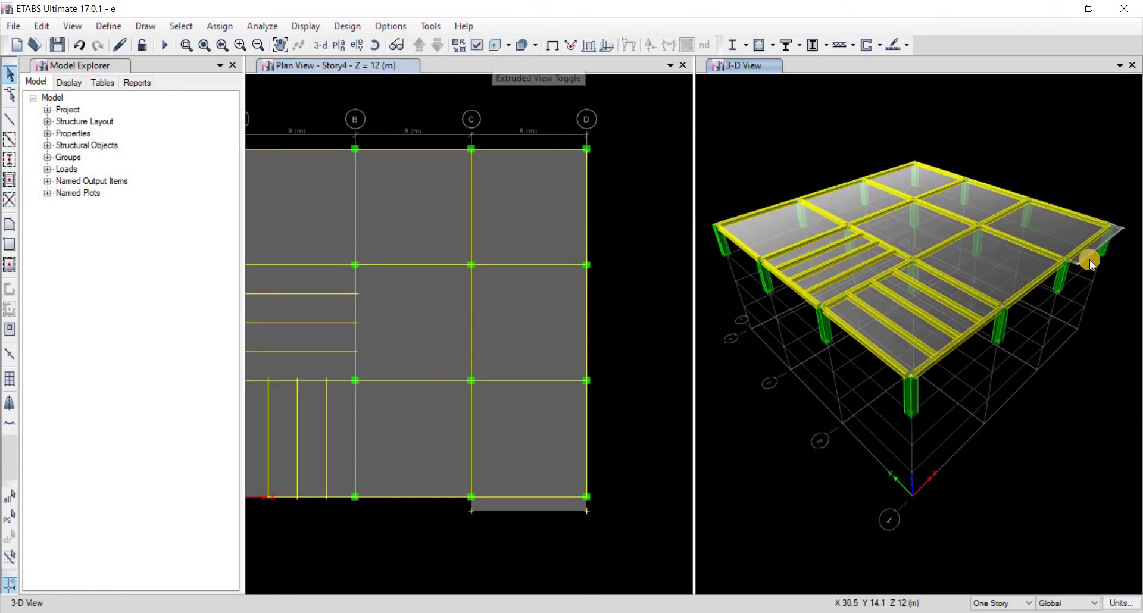
pyautogui.scroll(4, 1110, 280)
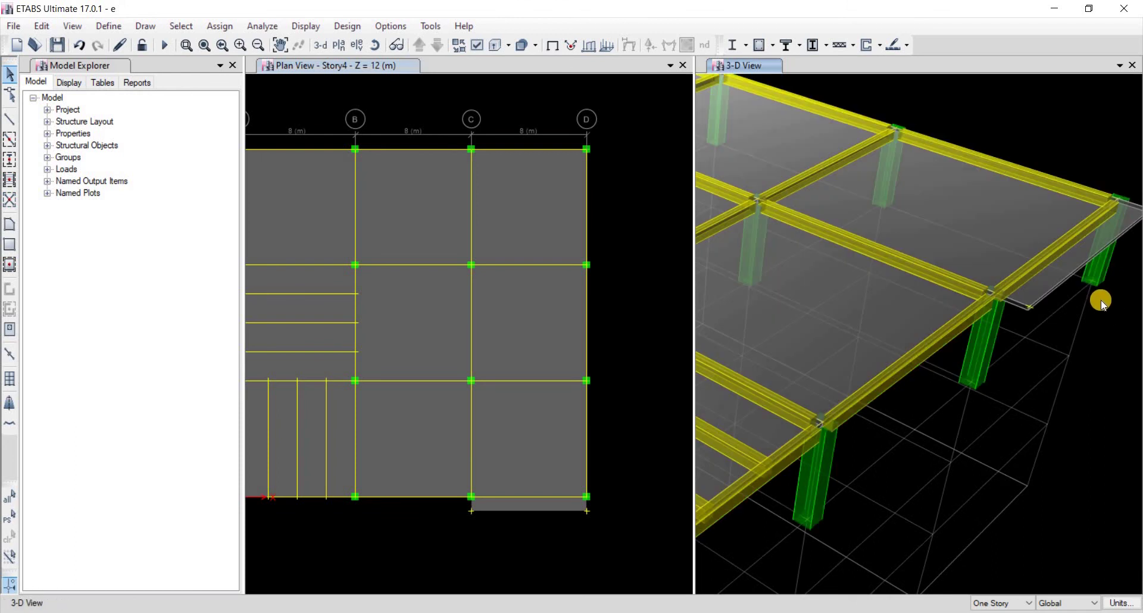
pyautogui.scroll(2, 1012, 331)
pyautogui.scroll(2, 1012, 332)
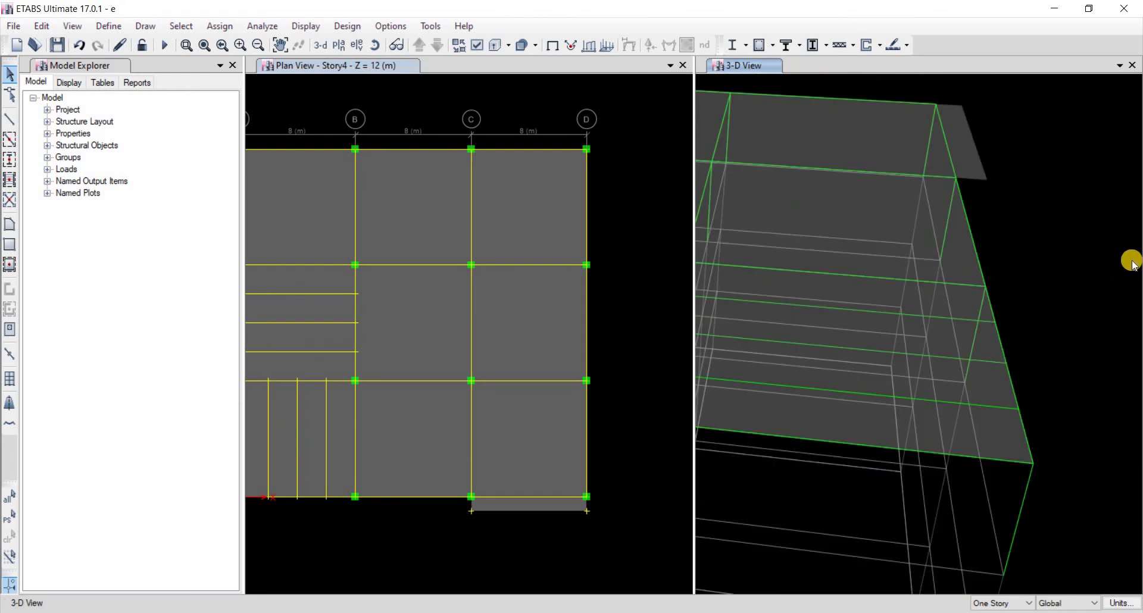
pyautogui.moveTo(1131, 262); pyautogui.dragTo(890, 327, button='middle')
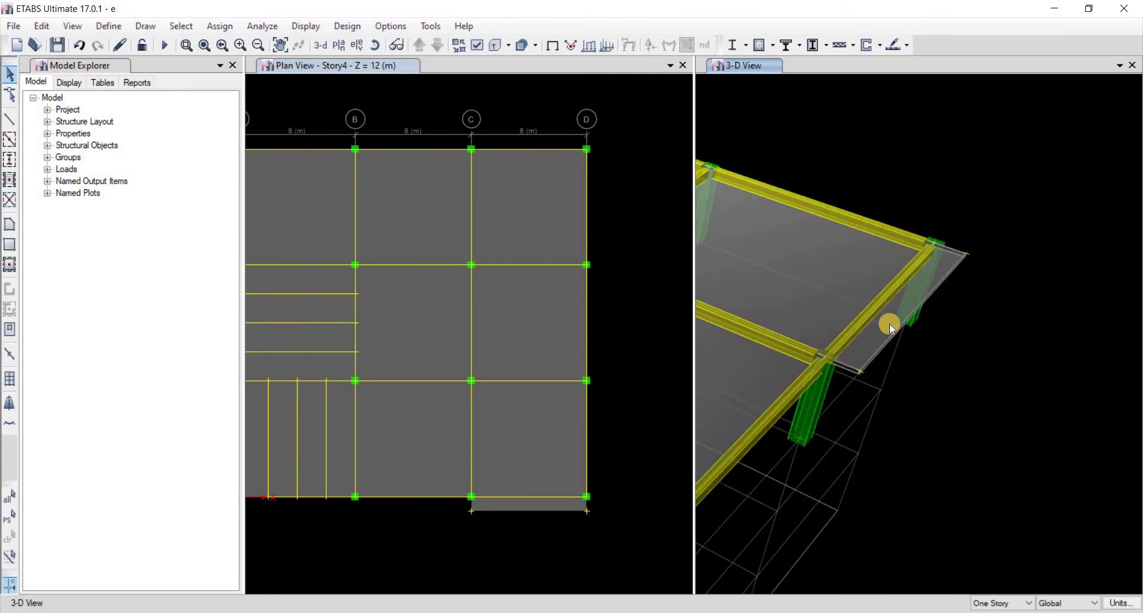